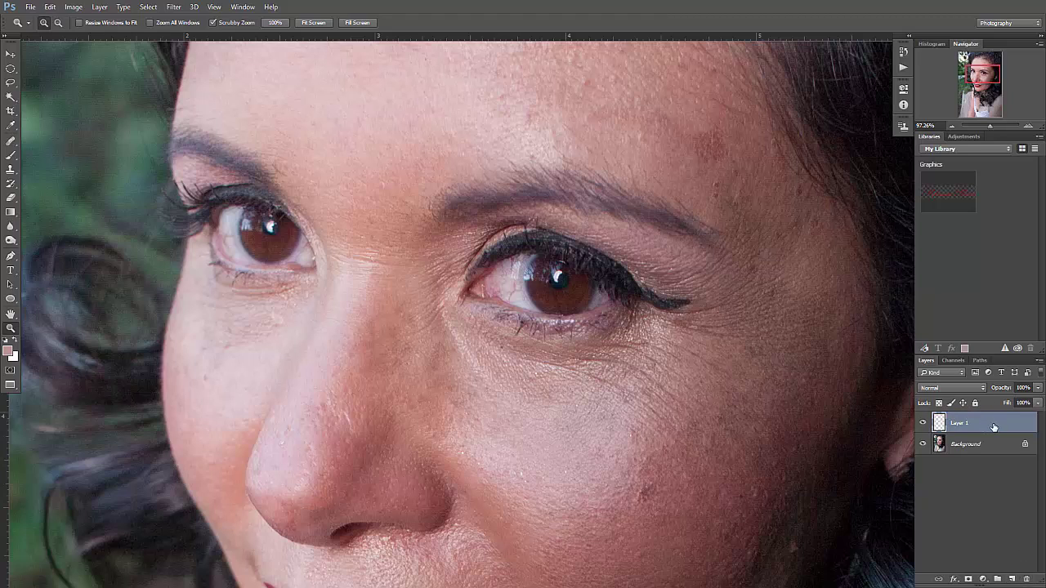
- Activate the Clone Stamp tool, review its brush size and hardness, and set it to sample Current & Below
{"action": "left_click", "coordinate": [11, 170]}
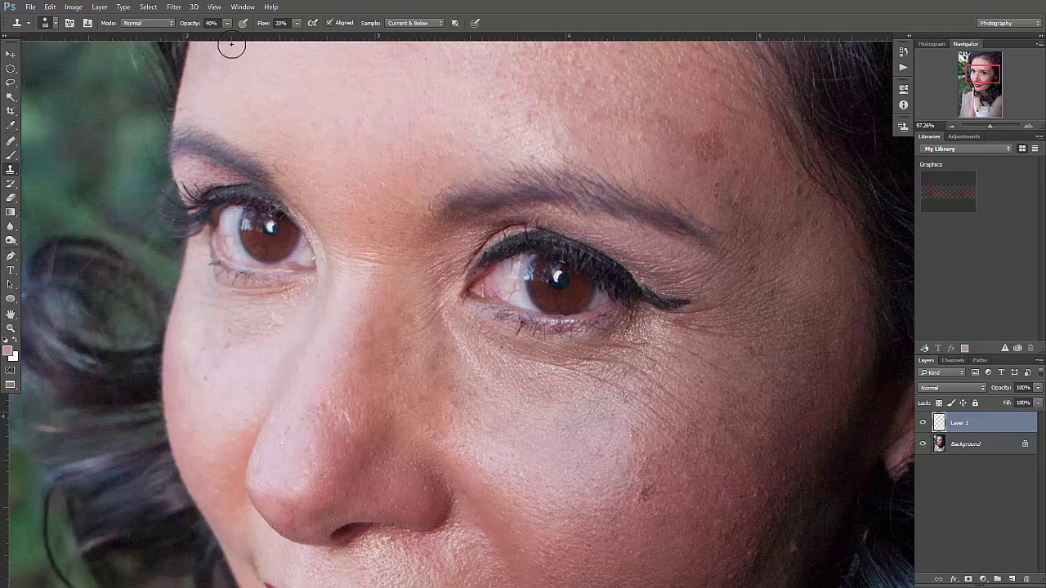
{"action": "left_click", "coordinate": [56, 25]}
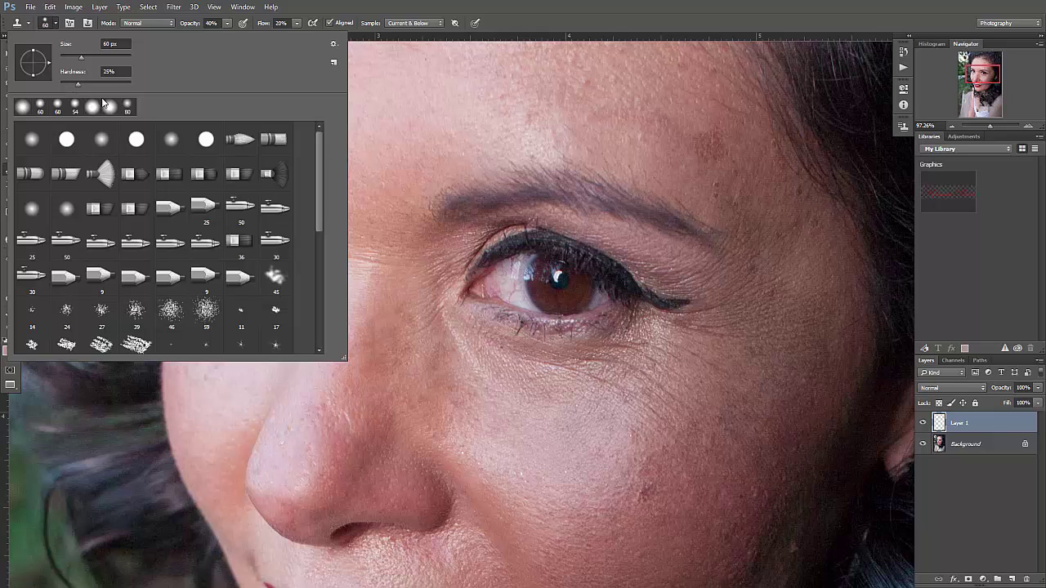
{"action": "left_click", "coordinate": [547, 30]}
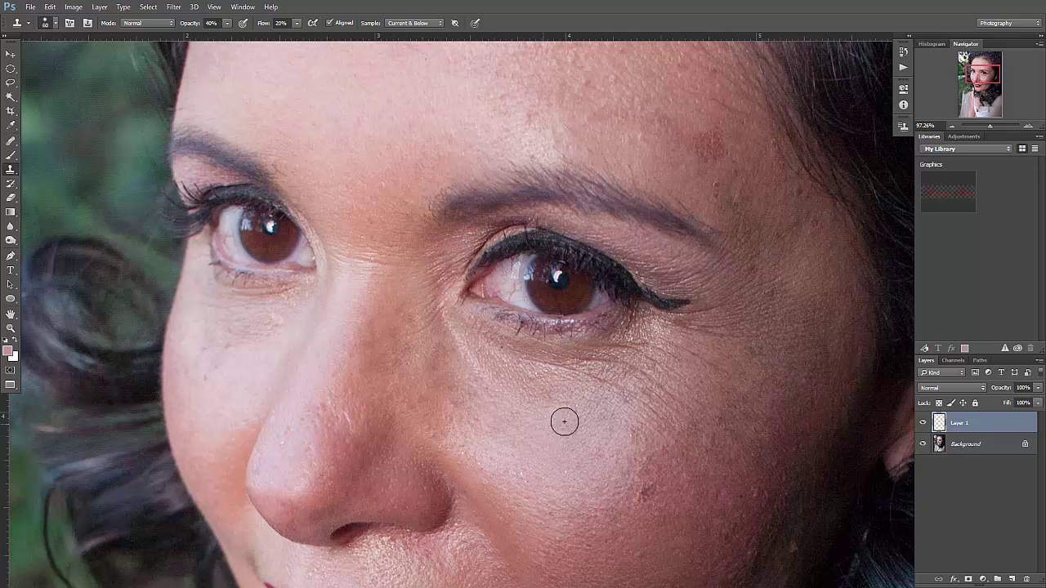
{"action": "left_click", "coordinate": [439, 26]}
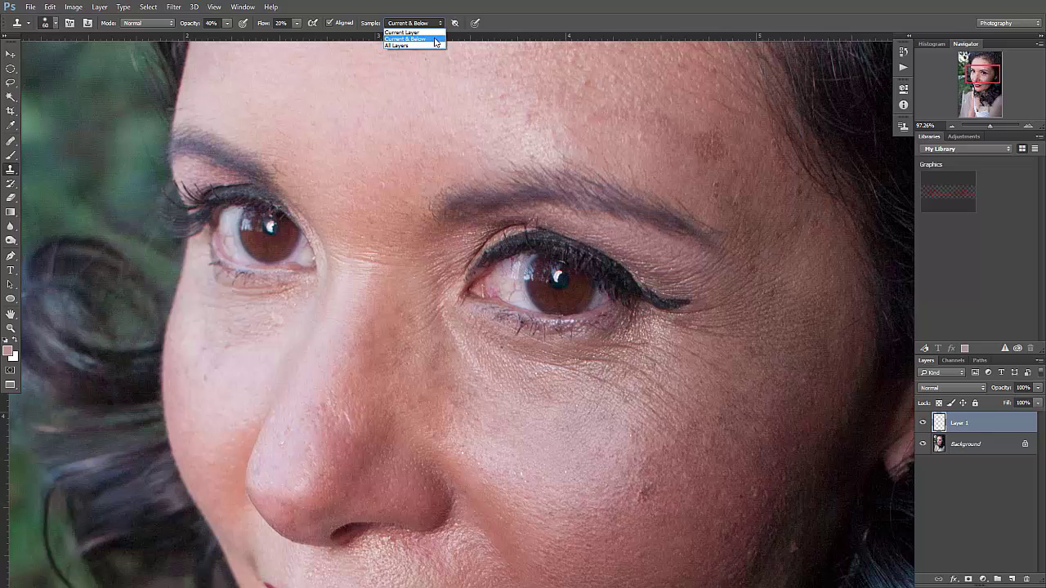
{"action": "left_click", "coordinate": [435, 39]}
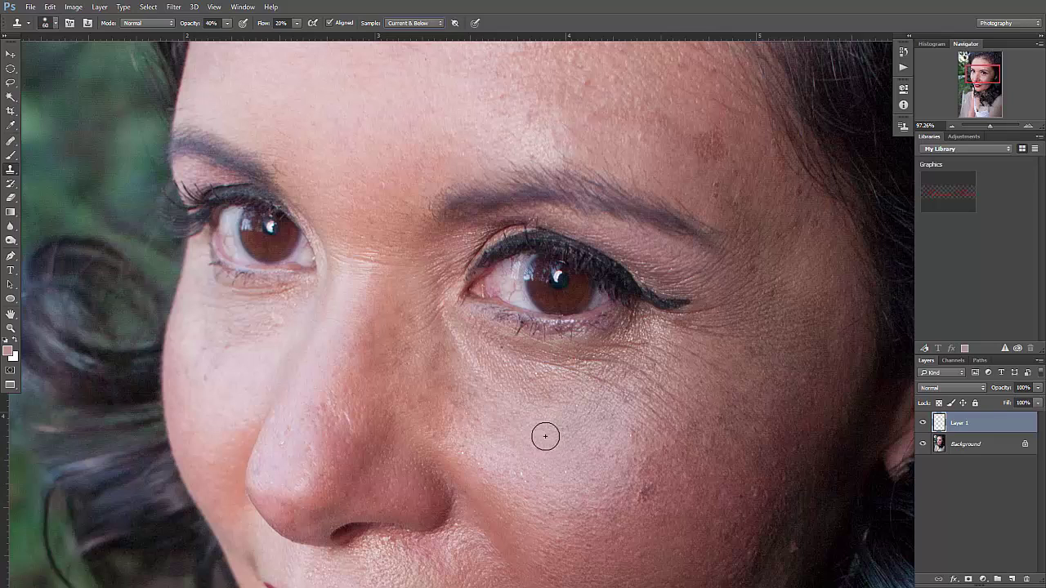
- Clone smooth cheek skin over the dark lines directly beneath the subject's left eye on Layer 1
{"action": "key", "text": "alt"}
{"action": "left_click", "coordinate": [526, 435], "text": "alt"}
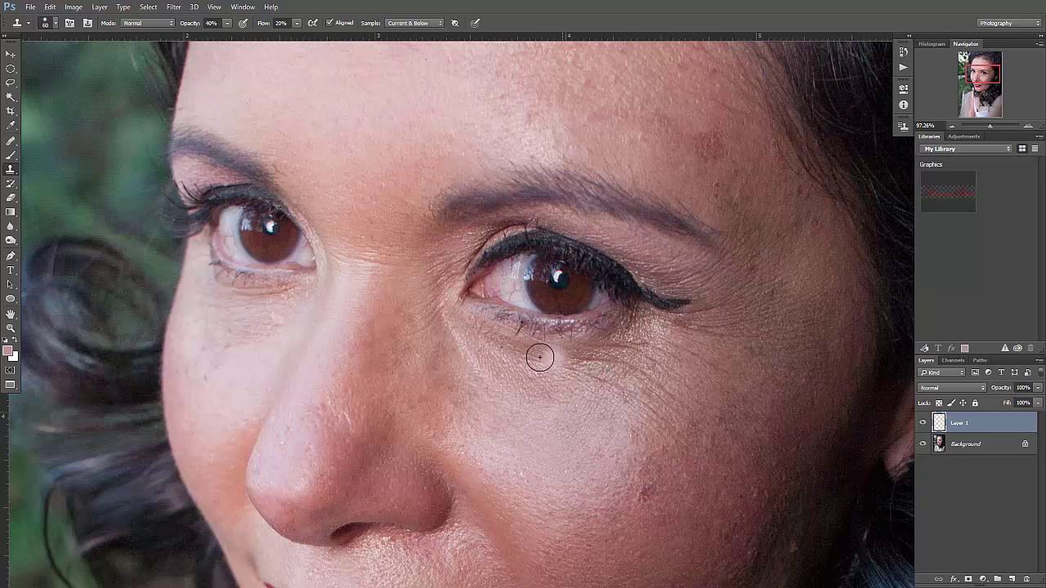
{"action": "mouse_move", "coordinate": [522, 350]}
{"action": "left_mouse_down"}
{"action": "mouse_move", "coordinate": [580, 353]}
{"action": "mouse_move", "coordinate": [623, 331]}
{"action": "mouse_move", "coordinate": [585, 349]}
{"action": "mouse_move", "coordinate": [503, 339]}
{"action": "mouse_move", "coordinate": [554, 349]}
{"action": "mouse_move", "coordinate": [623, 327]}
{"action": "mouse_move", "coordinate": [568, 349]}
{"action": "mouse_move", "coordinate": [514, 341]}
{"action": "mouse_move", "coordinate": [559, 348]}
{"action": "mouse_move", "coordinate": [609, 331]}
{"action": "mouse_move", "coordinate": [549, 347]}
{"action": "left_mouse_up"}
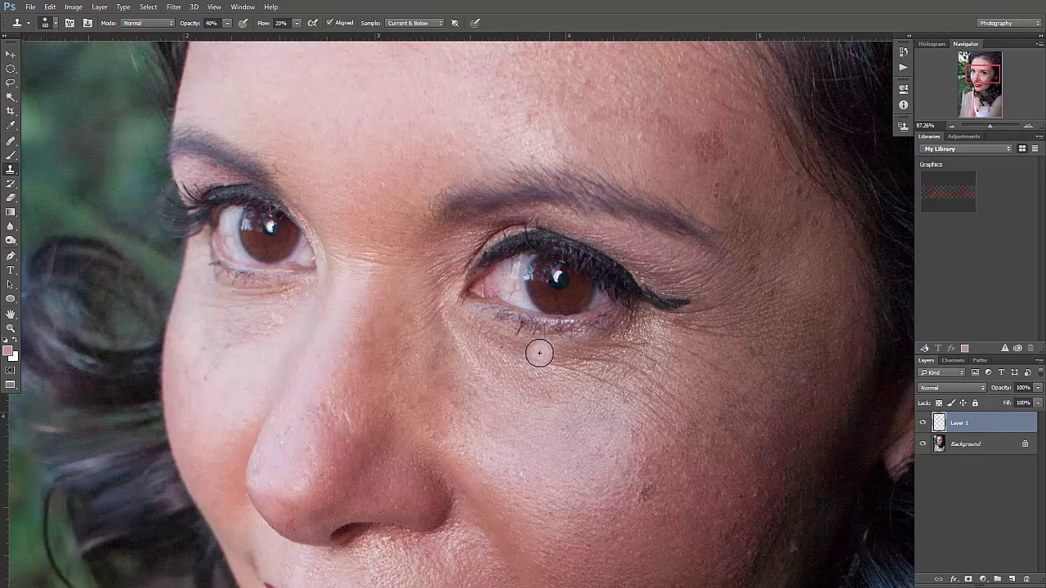
{"action": "left_click", "coordinate": [523, 430], "text": "alt"}
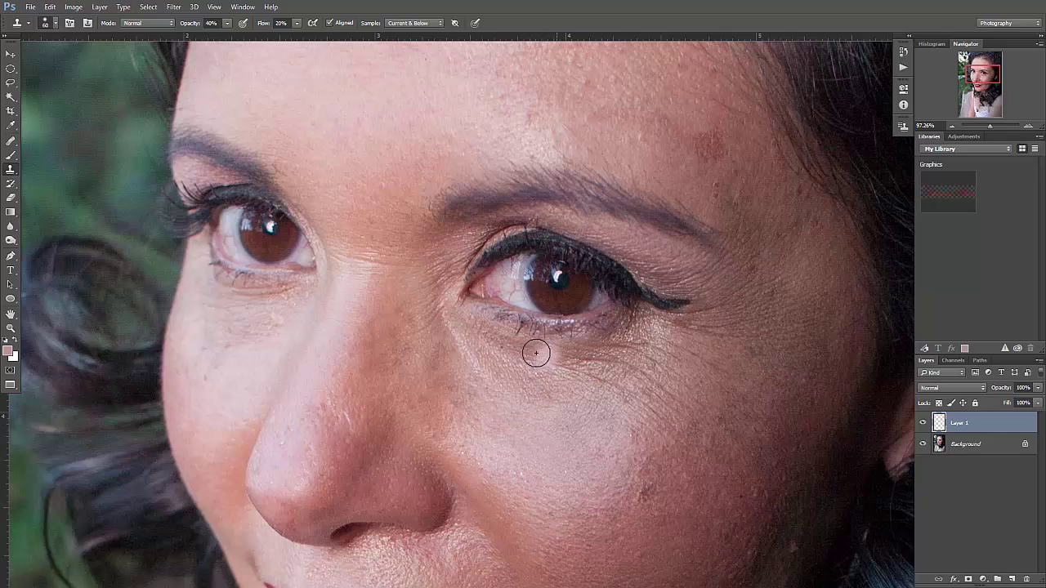
{"action": "mouse_move", "coordinate": [536, 353]}
{"action": "left_mouse_down"}
{"action": "mouse_move", "coordinate": [583, 352]}
{"action": "mouse_move", "coordinate": [624, 331]}
{"action": "mouse_move", "coordinate": [517, 345]}
{"action": "mouse_move", "coordinate": [489, 337]}
{"action": "mouse_move", "coordinate": [525, 349]}
{"action": "mouse_move", "coordinate": [611, 333]}
{"action": "left_mouse_up"}
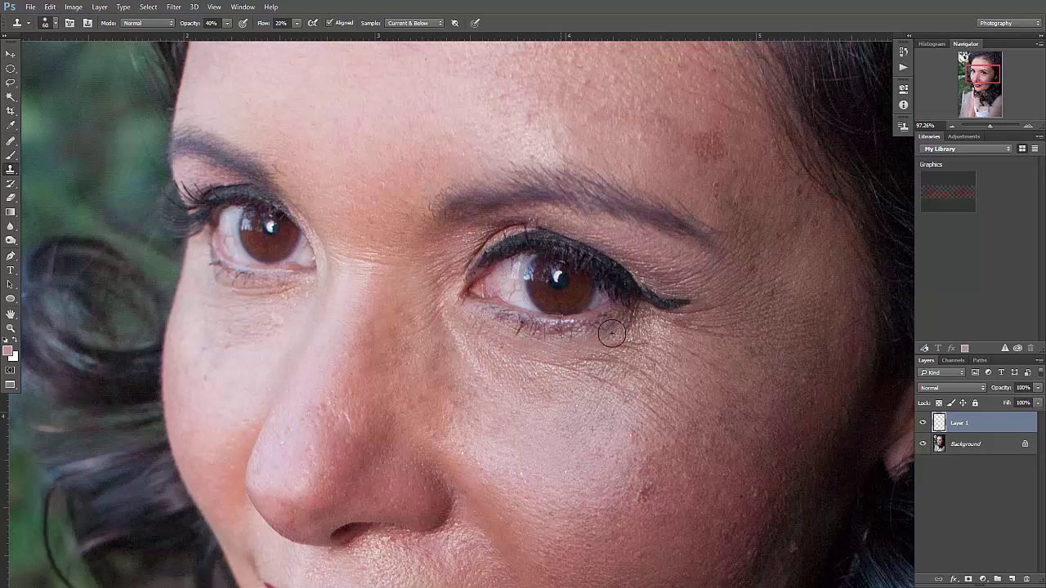
{"action": "mouse_move", "coordinate": [529, 353]}
{"action": "left_mouse_down"}
{"action": "mouse_move", "coordinate": [601, 343]}
{"action": "mouse_move", "coordinate": [485, 331]}
{"action": "mouse_move", "coordinate": [606, 330]}
{"action": "mouse_move", "coordinate": [615, 343]}
{"action": "mouse_move", "coordinate": [637, 325]}
{"action": "mouse_move", "coordinate": [599, 357]}
{"action": "mouse_move", "coordinate": [518, 351]}
{"action": "mouse_move", "coordinate": [606, 350]}
{"action": "mouse_move", "coordinate": [635, 326]}
{"action": "mouse_move", "coordinate": [542, 364]}
{"action": "mouse_move", "coordinate": [504, 346]}
{"action": "mouse_move", "coordinate": [624, 346]}
{"action": "mouse_move", "coordinate": [539, 372]}
{"action": "mouse_move", "coordinate": [550, 376]}
{"action": "mouse_move", "coordinate": [640, 335]}
{"action": "mouse_move", "coordinate": [585, 382]}
{"action": "mouse_move", "coordinate": [638, 338]}
{"action": "mouse_move", "coordinate": [620, 380]}
{"action": "mouse_move", "coordinate": [514, 362]}
{"action": "mouse_move", "coordinate": [479, 339]}
{"action": "mouse_move", "coordinate": [567, 376]}
{"action": "mouse_move", "coordinate": [562, 384]}
{"action": "mouse_move", "coordinate": [464, 330]}
{"action": "mouse_move", "coordinate": [561, 376]}
{"action": "mouse_move", "coordinate": [507, 377]}
{"action": "mouse_move", "coordinate": [465, 326]}
{"action": "mouse_move", "coordinate": [576, 352]}
{"action": "mouse_move", "coordinate": [476, 343]}
{"action": "mouse_move", "coordinate": [552, 393]}
{"action": "mouse_move", "coordinate": [514, 388]}
{"action": "mouse_move", "coordinate": [554, 358]}
{"action": "mouse_move", "coordinate": [572, 394]}
{"action": "left_mouse_up"}
- Clone newly sampled cheek skin over the creases below the left eye's outer corner, undoing the unwanted stroke
{"action": "left_click", "coordinate": [524, 425], "text": "alt"}
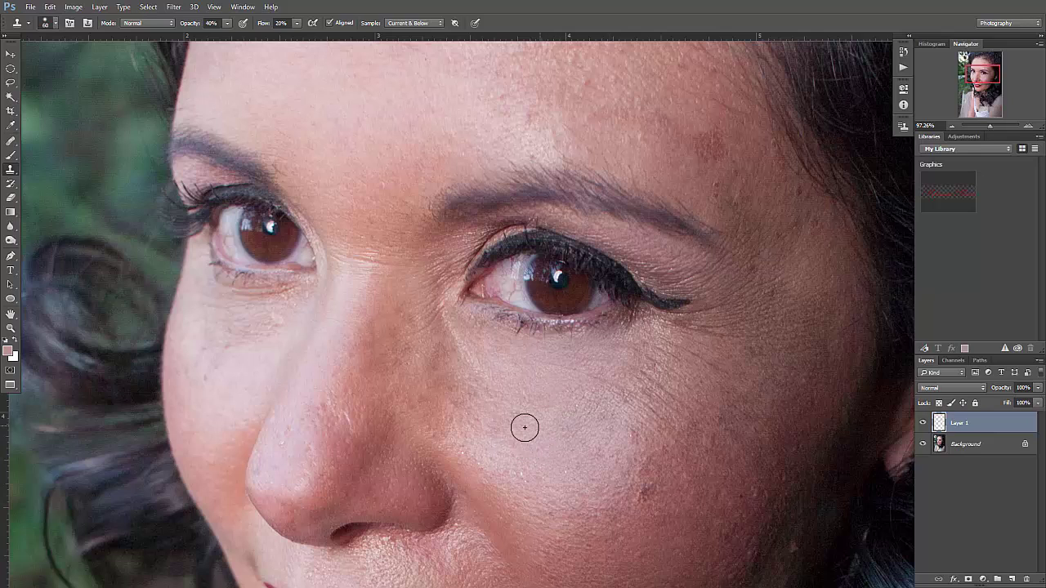
{"action": "mouse_move", "coordinate": [655, 353]}
{"action": "left_mouse_down"}
{"action": "mouse_move", "coordinate": [644, 322]}
{"action": "mouse_move", "coordinate": [604, 368]}
{"action": "mouse_move", "coordinate": [643, 325]}
{"action": "mouse_move", "coordinate": [611, 375]}
{"action": "mouse_move", "coordinate": [661, 328]}
{"action": "mouse_move", "coordinate": [630, 372]}
{"action": "left_mouse_up"}
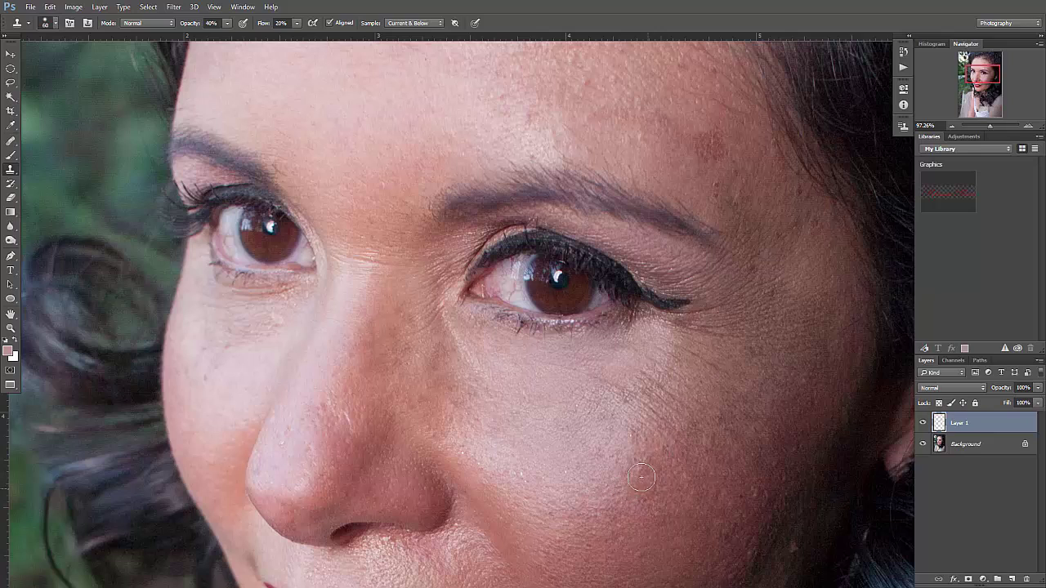
{"action": "key", "text": "ctrl+z"}
{"action": "left_click", "coordinate": [577, 375]}
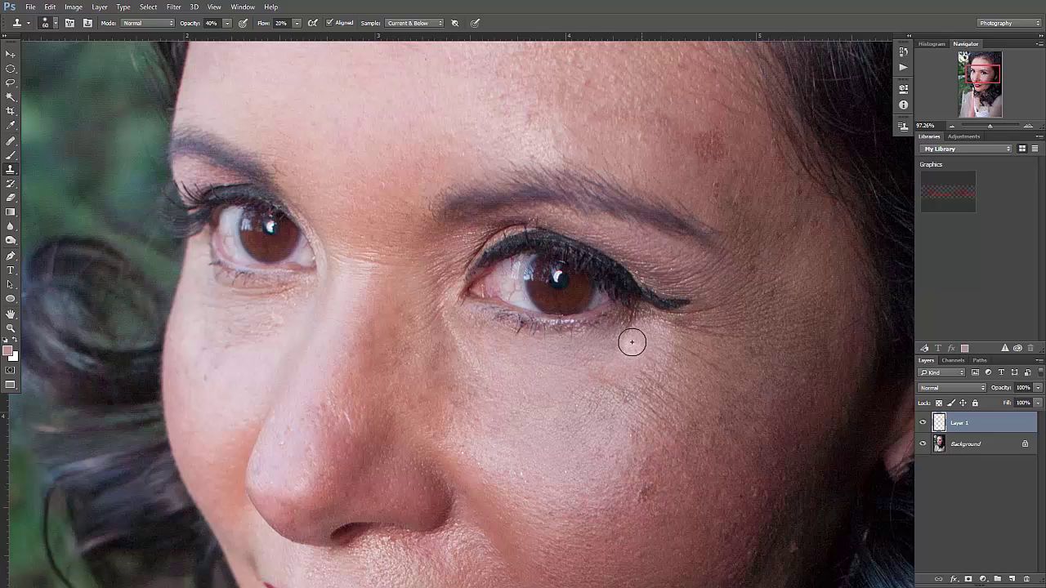
- Clone freshly sampled cheek skin over the remaining under-eye creases and the line running down from the left eye's inner corner
{"action": "left_click", "coordinate": [557, 437], "text": "alt"}
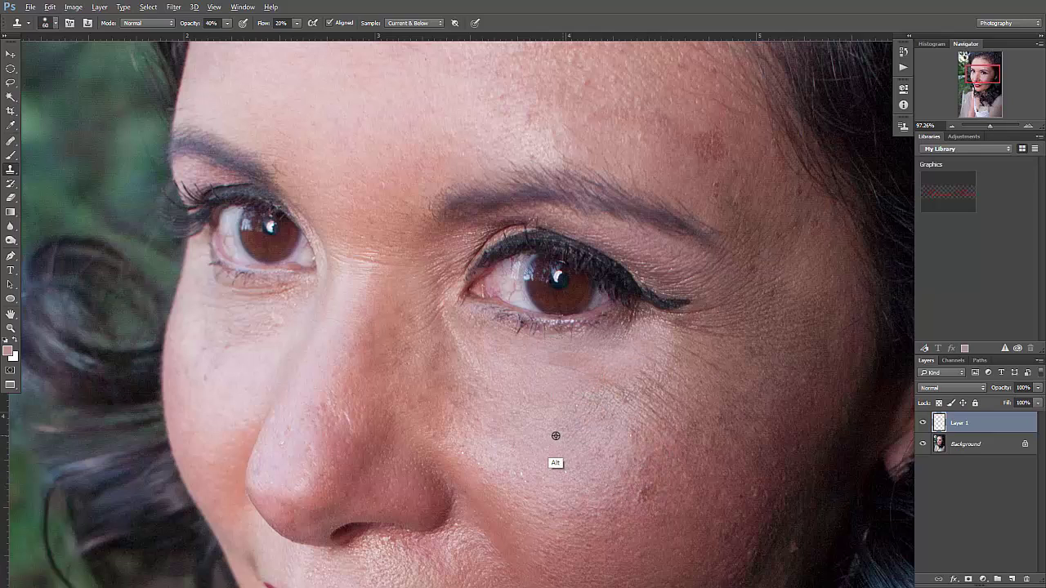
{"action": "mouse_move", "coordinate": [553, 362]}
{"action": "left_mouse_down"}
{"action": "mouse_move", "coordinate": [621, 374]}
{"action": "mouse_move", "coordinate": [575, 364]}
{"action": "mouse_move", "coordinate": [606, 377]}
{"action": "left_mouse_up"}
{"action": "left_click", "coordinate": [533, 423], "text": "alt"}
{"action": "mouse_move", "coordinate": [456, 352]}
{"action": "left_mouse_down"}
{"action": "mouse_move", "coordinate": [486, 357]}
{"action": "mouse_move", "coordinate": [495, 373]}
{"action": "mouse_move", "coordinate": [465, 357]}
{"action": "mouse_move", "coordinate": [447, 327]}
{"action": "mouse_move", "coordinate": [479, 357]}
{"action": "mouse_move", "coordinate": [447, 313]}
{"action": "mouse_move", "coordinate": [520, 424]}
{"action": "left_mouse_up"}
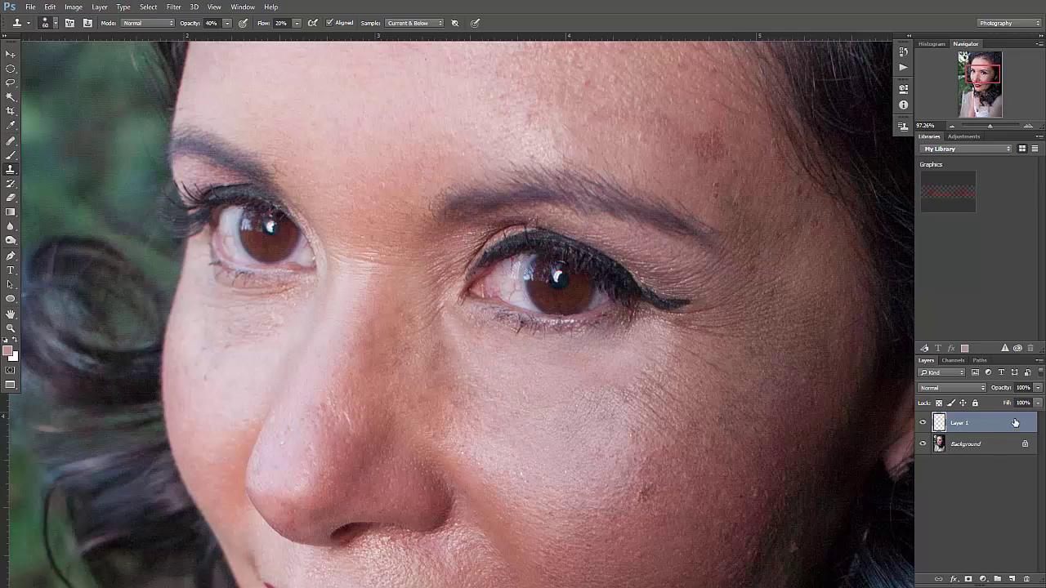
- Lower the opacity of Layer 1 to 44% to blend the cloned skin with the original
{"action": "left_click", "coordinate": [1037, 390]}
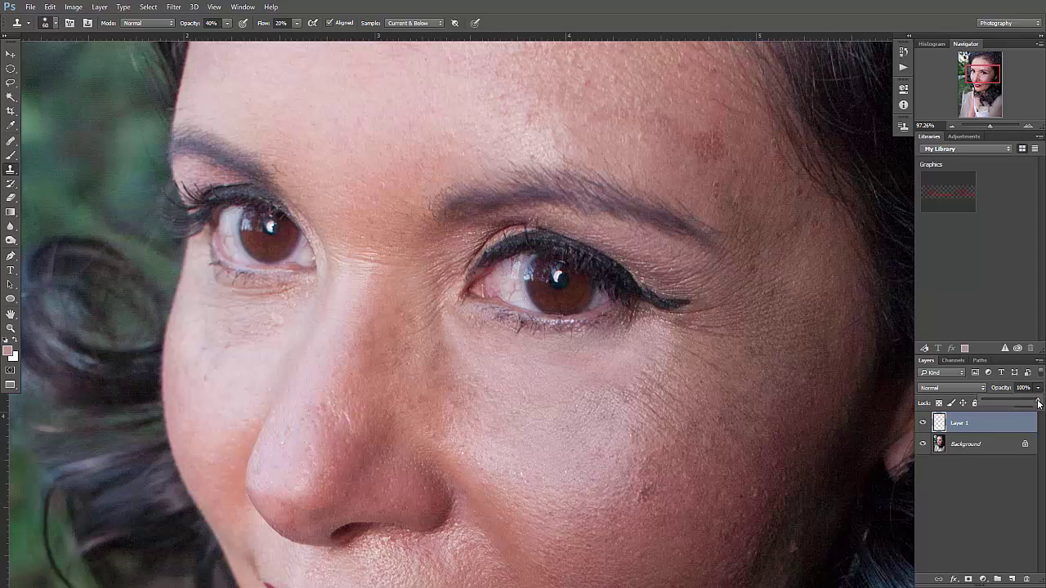
{"action": "left_click_drag", "start_coordinate": [985, 404], "coordinate": [991, 405]}
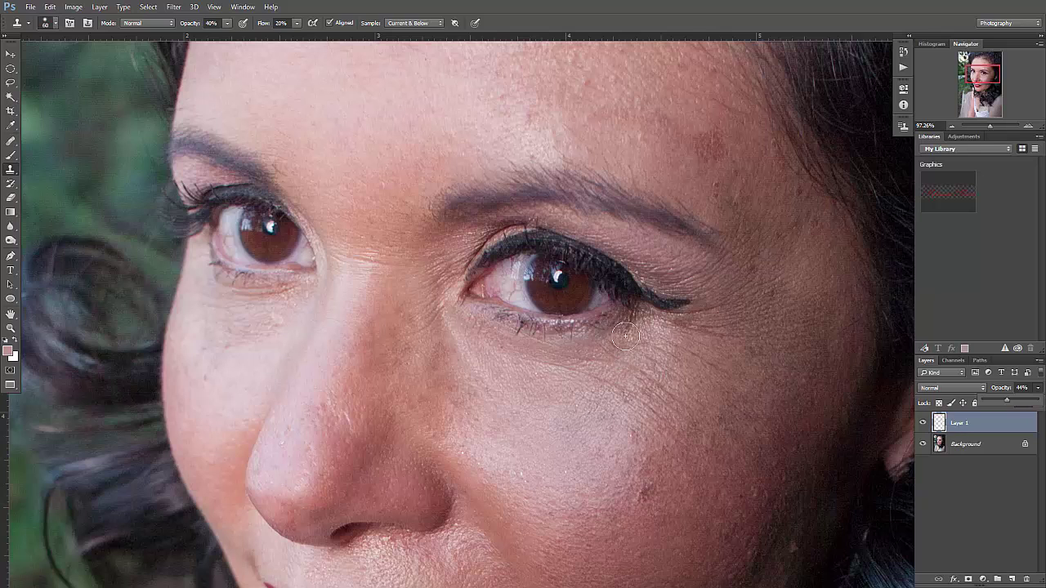
{"action": "left_click_drag", "start_coordinate": [588, 419], "coordinate": [583, 360]}
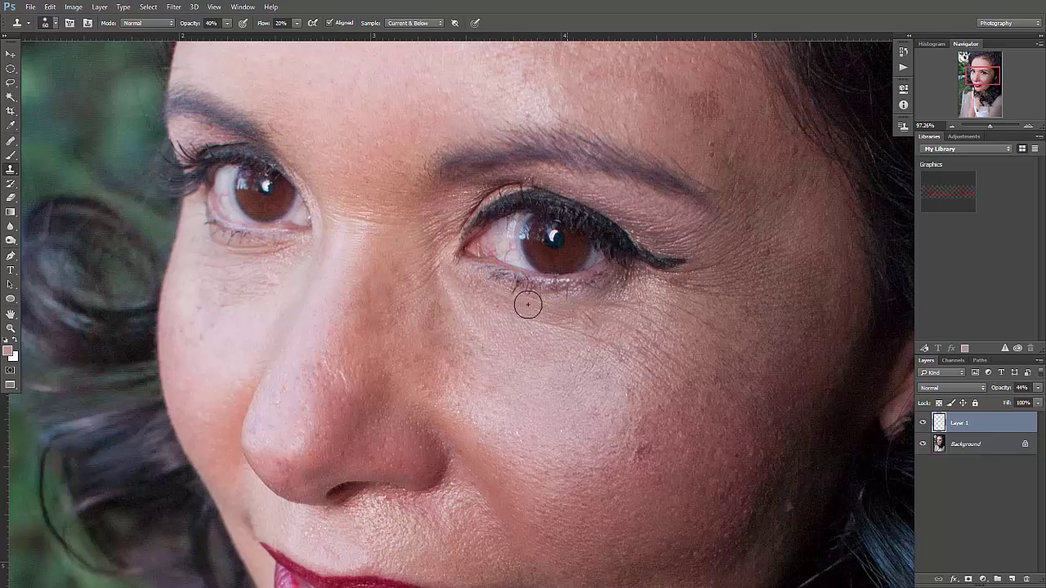
- Compare the whole portrait with and without the Layer 1 retouching by toggling that layer's visibility
{"action": "key", "text": "z"}
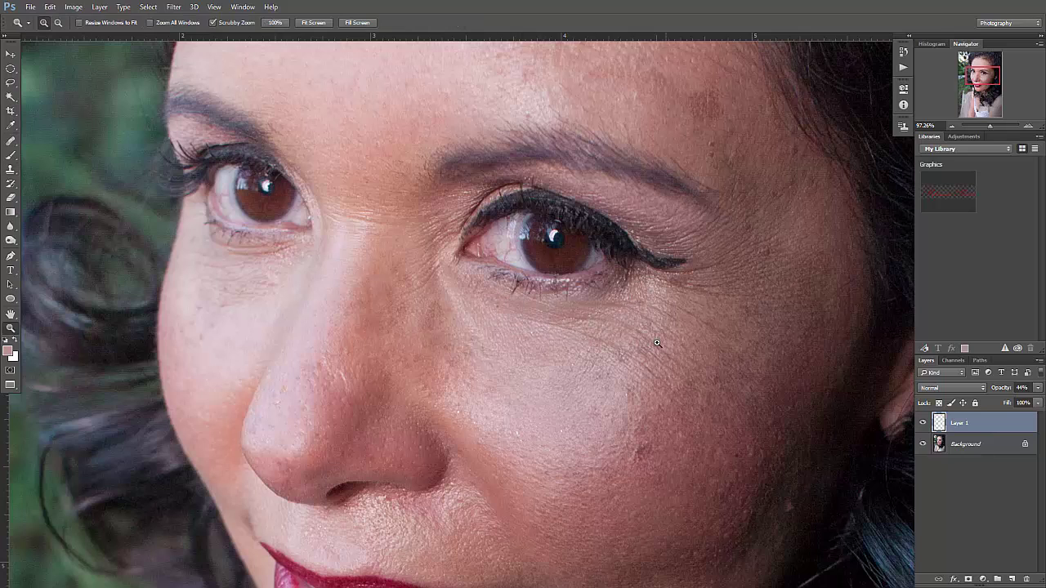
{"action": "left_click", "coordinate": [601, 358], "text": "alt"}
{"action": "key", "text": "s"}
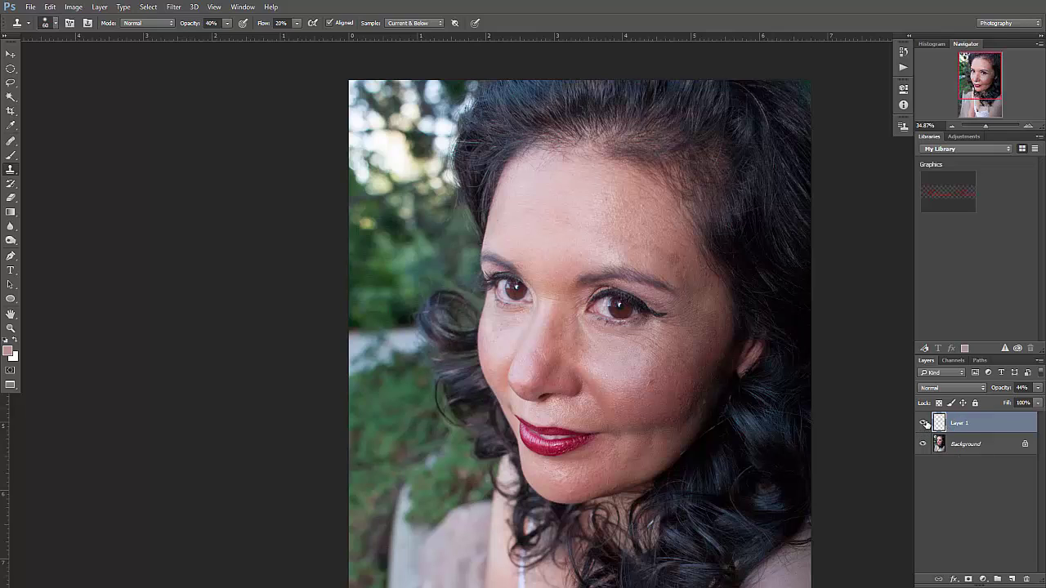
{"action": "left_click", "coordinate": [925, 423]}
{"action": "left_click", "coordinate": [926, 422]}
{"action": "left_click", "coordinate": [924, 423]}
{"action": "left_click", "coordinate": [924, 423]}
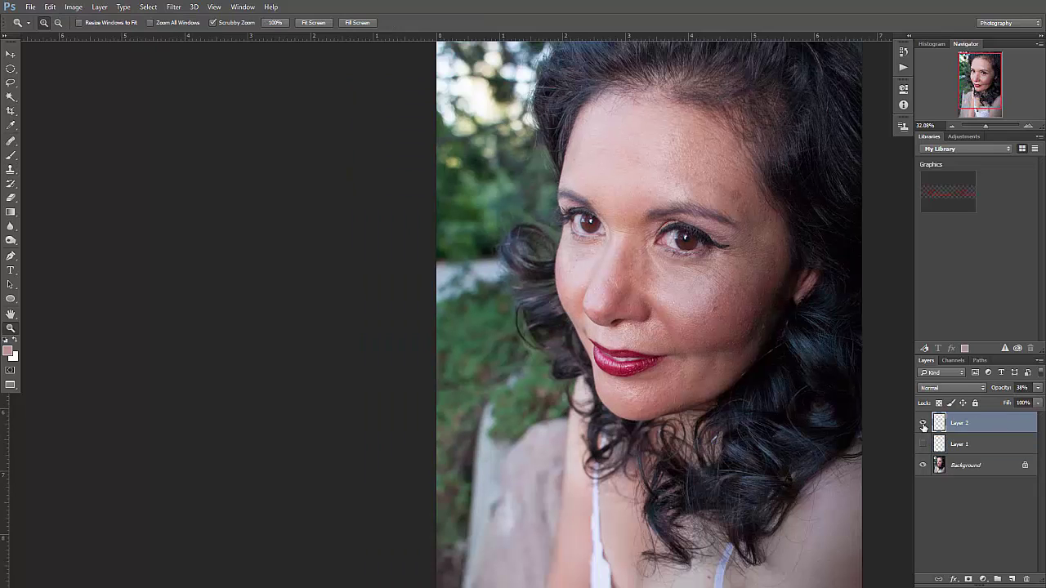
- Hide Layer 2 and add a new empty layer at the top of the layer stack
{"action": "left_click", "coordinate": [924, 423]}
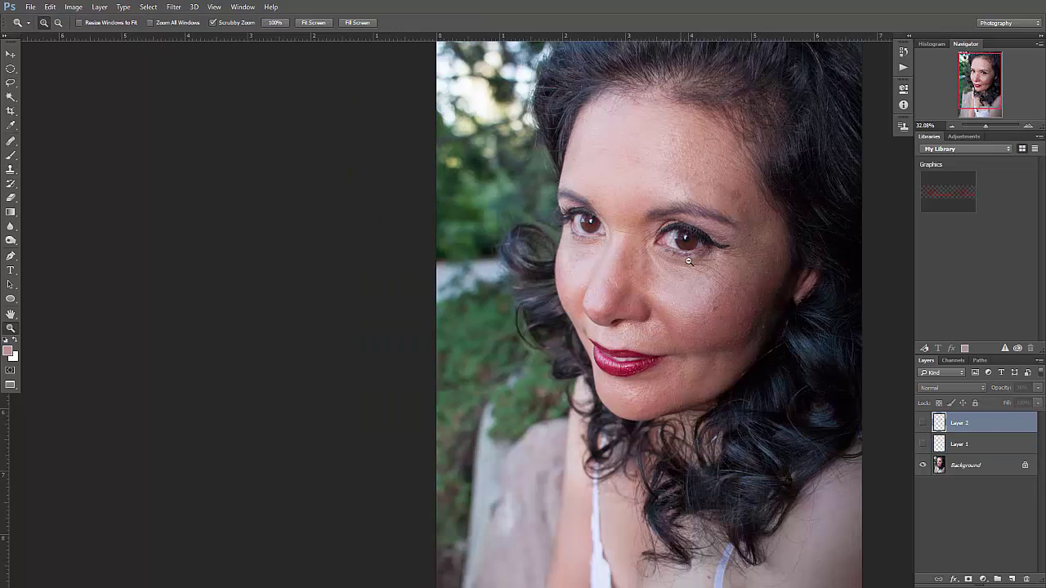
{"action": "left_click_drag", "start_coordinate": [689, 261], "coordinate": [683, 309]}
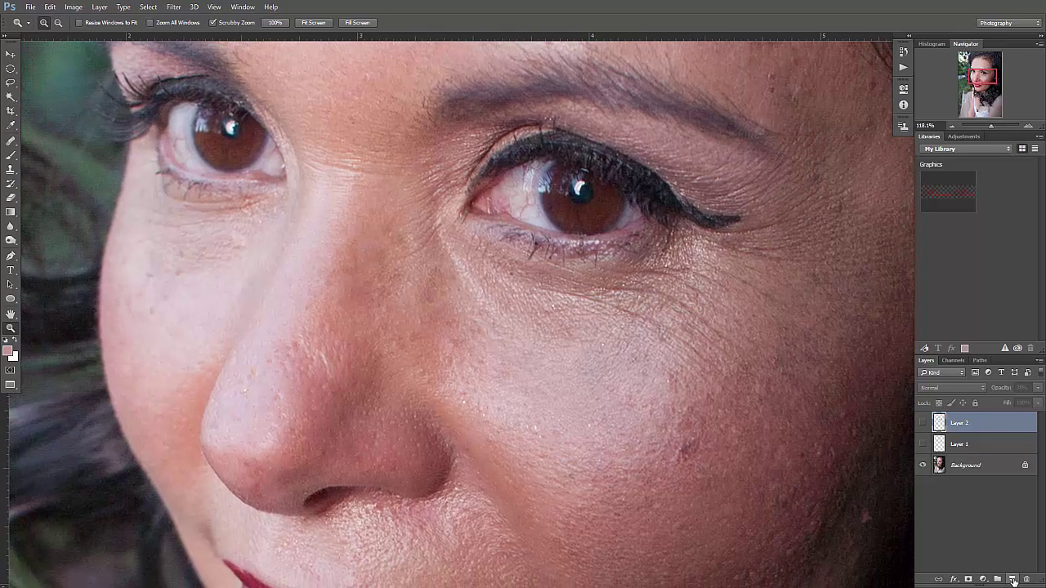
{"action": "left_click", "coordinate": [1013, 580]}
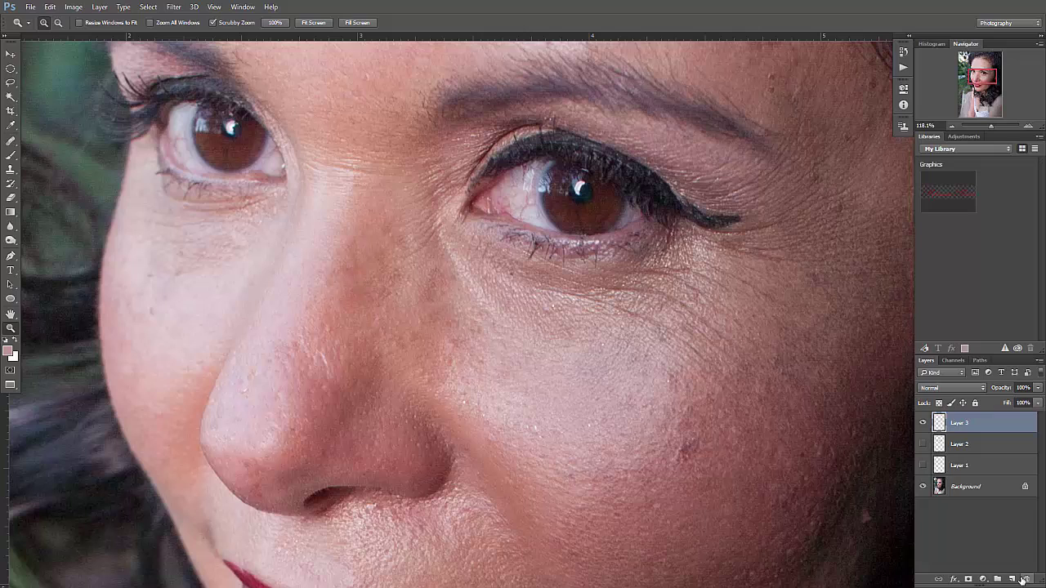
- Activate the regular Brush tool and check its opacity, keeping it at 18%
{"action": "left_click", "coordinate": [11, 156]}
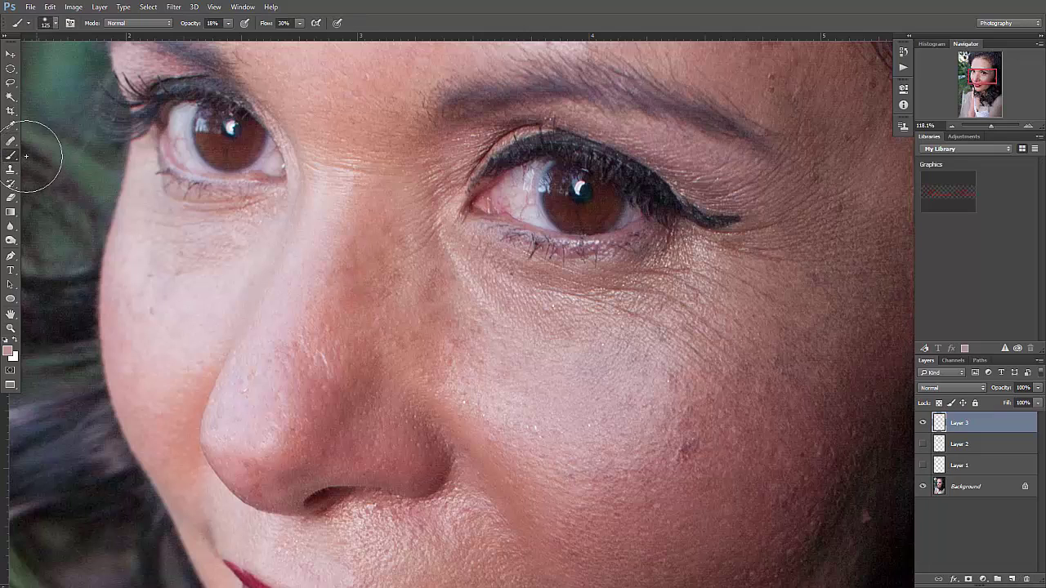
{"action": "right_click", "coordinate": [13, 160]}
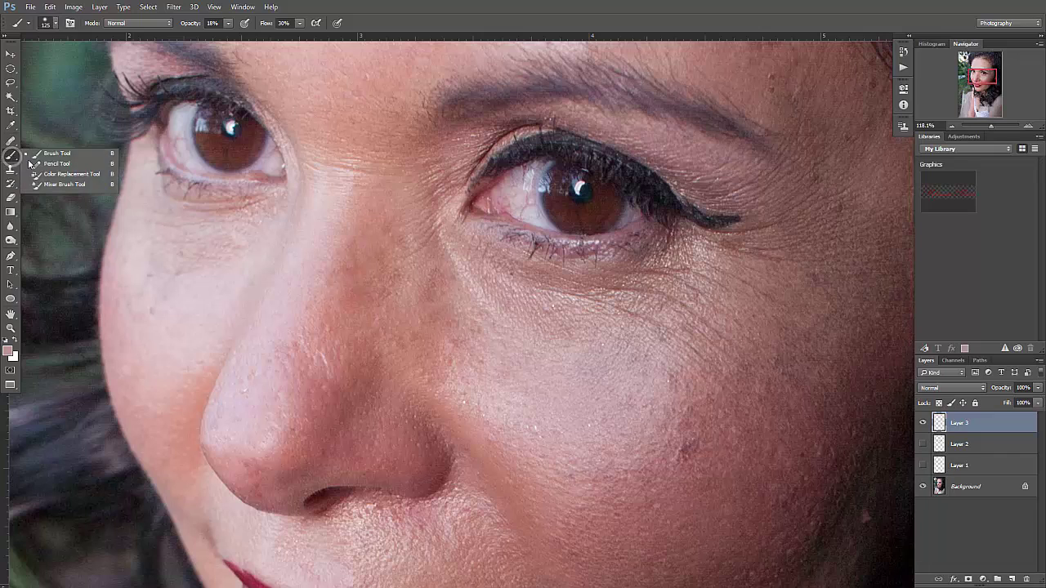
{"action": "left_click", "coordinate": [69, 157]}
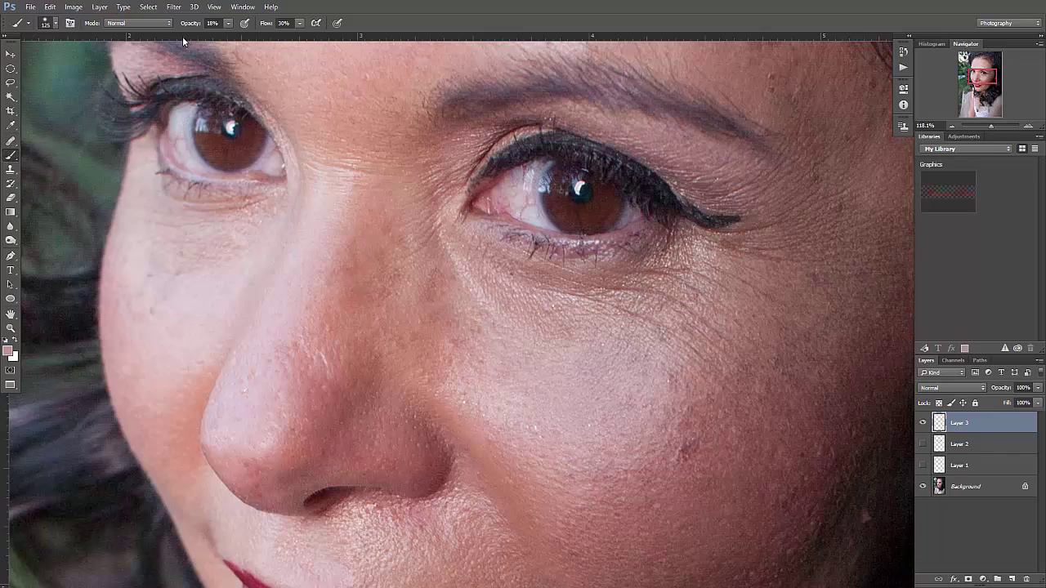
{"action": "left_click", "coordinate": [228, 25]}
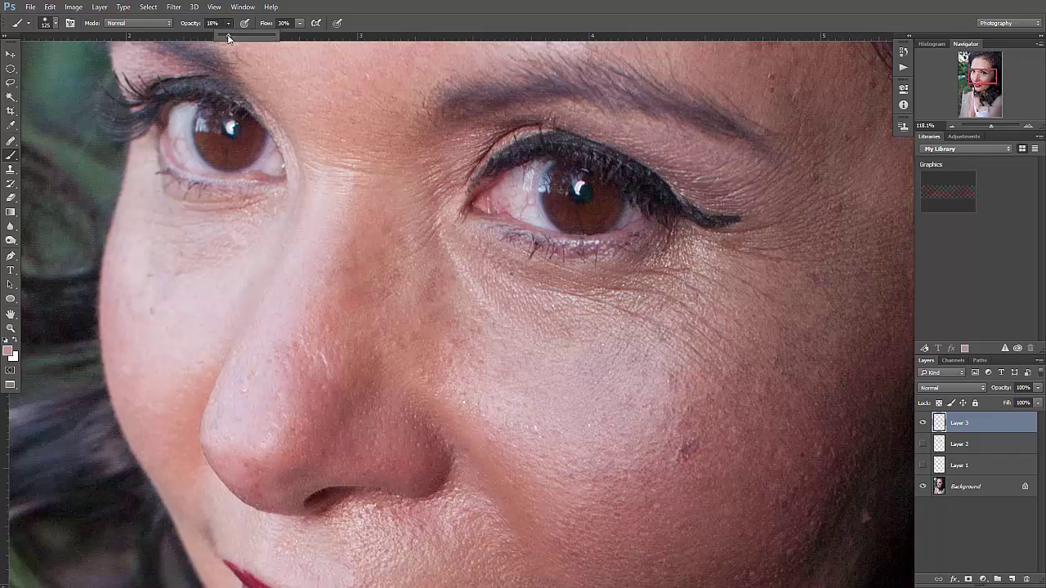
{"action": "left_click", "coordinate": [390, 26]}
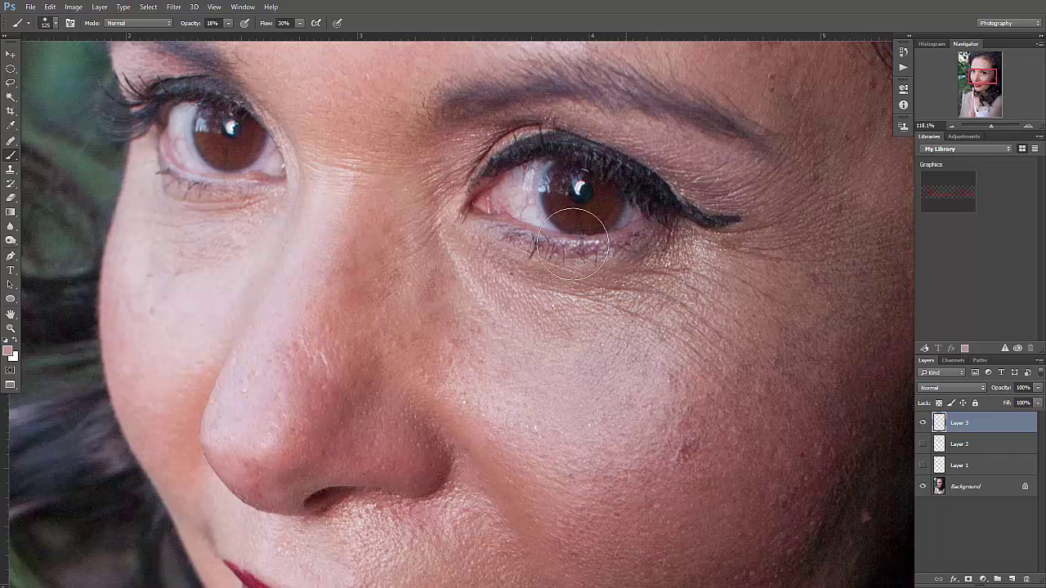
- Sample the skin tone below the left eye's inner corner, reduce the brush to 80 px and paint over the under-eye shadow
{"action": "key", "text": "alt"}
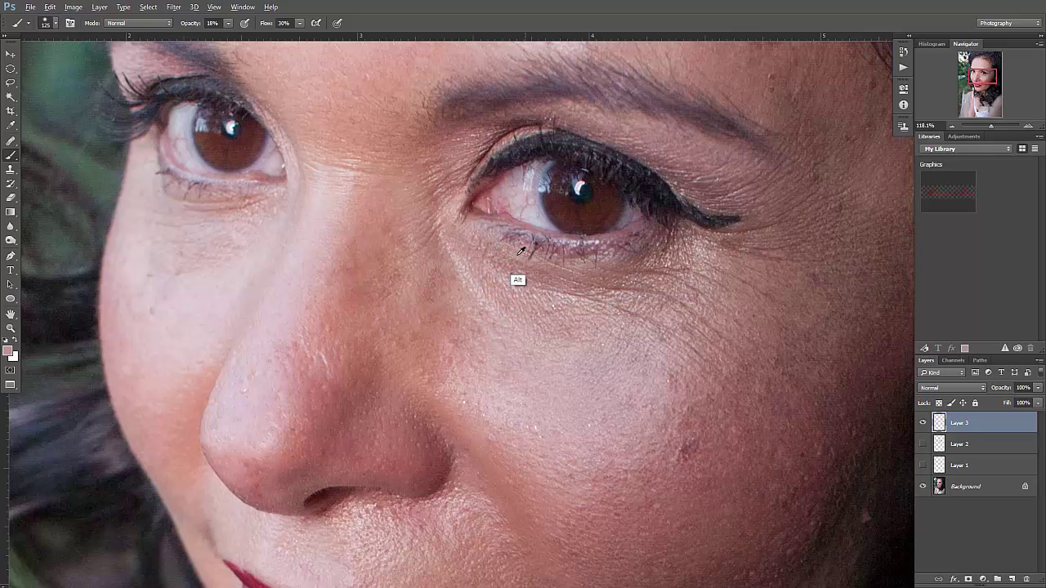
{"action": "left_click", "coordinate": [516, 253], "text": "alt"}
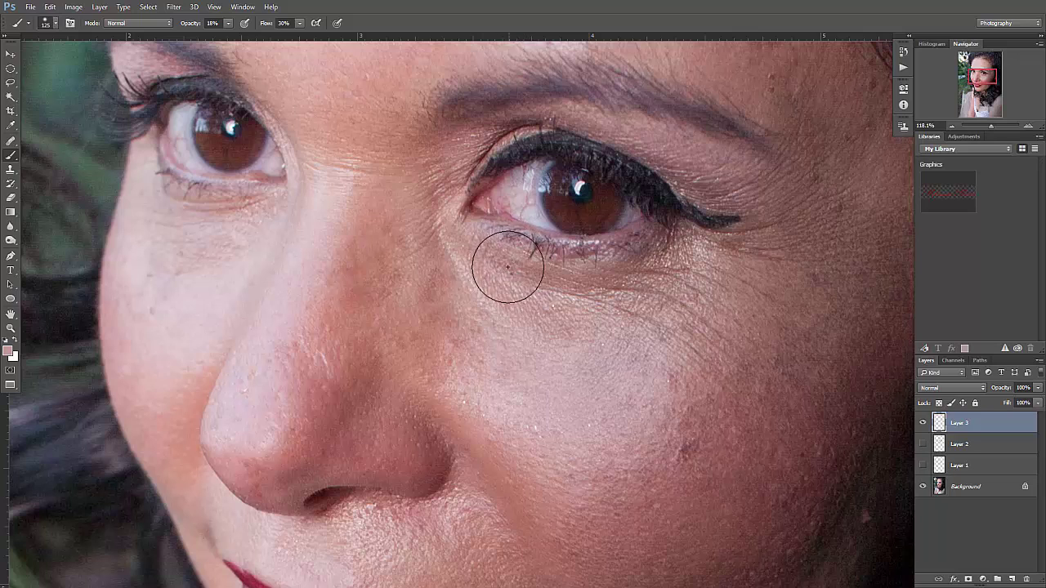
{"action": "key", "text": "bracketleft"}
{"action": "key", "text": "bracketleft"}
{"action": "key", "text": "bracketleft"}
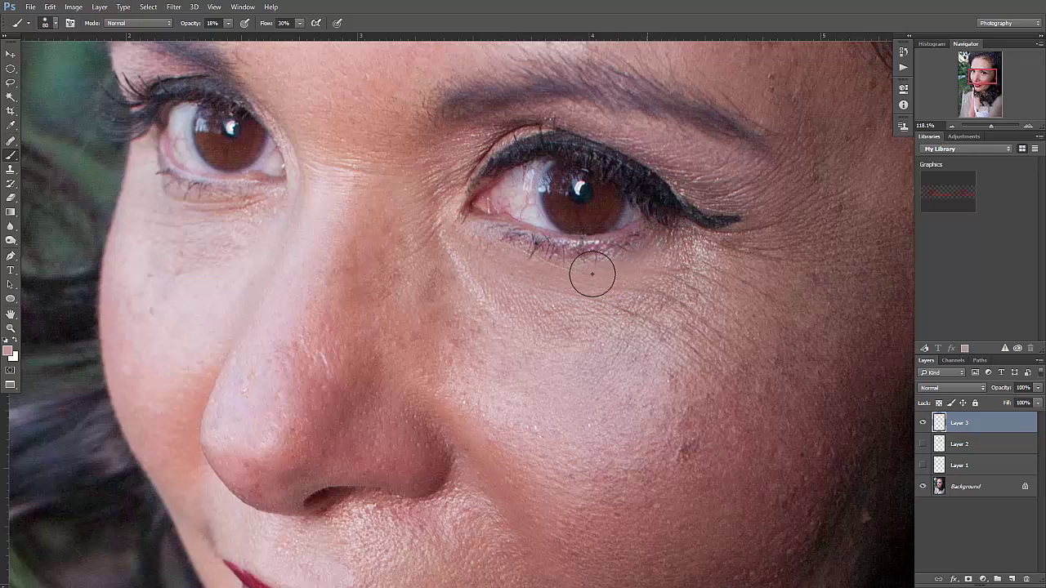
- Paint repeatedly sampled nearby skin tones over the creases below the left eye, from its outer corner to its inner corner
{"action": "key", "text": "alt"}
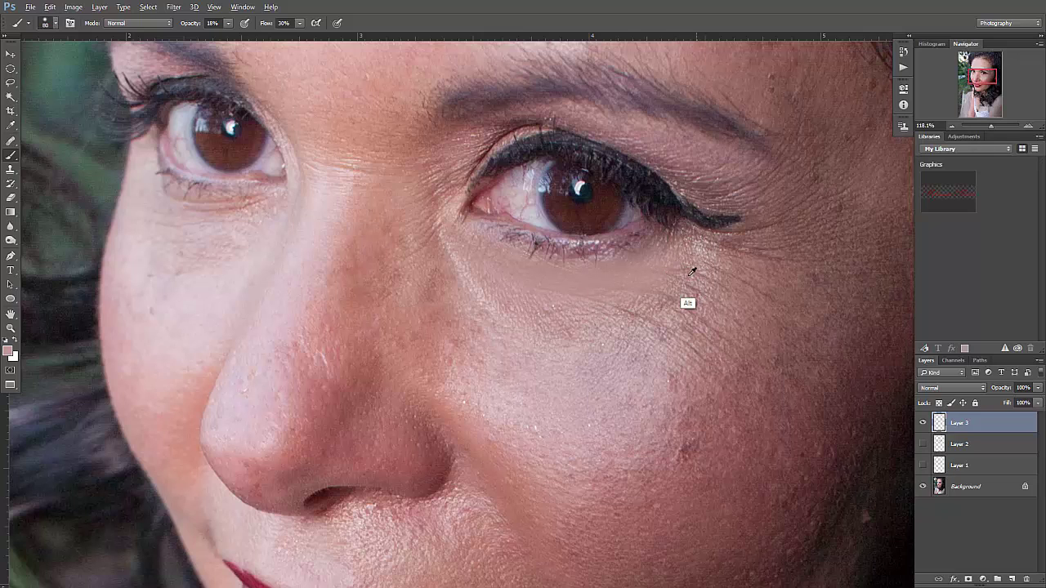
{"action": "mouse_move", "coordinate": [688, 262]}
{"action": "left_mouse_down"}
{"action": "mouse_move", "coordinate": [644, 305]}
{"action": "mouse_move", "coordinate": [686, 245]}
{"action": "mouse_move", "coordinate": [627, 314]}
{"action": "mouse_move", "coordinate": [697, 245]}
{"action": "mouse_move", "coordinate": [658, 296]}
{"action": "mouse_move", "coordinate": [662, 319]}
{"action": "mouse_move", "coordinate": [692, 252]}
{"action": "mouse_move", "coordinate": [648, 331]}
{"action": "left_mouse_up"}
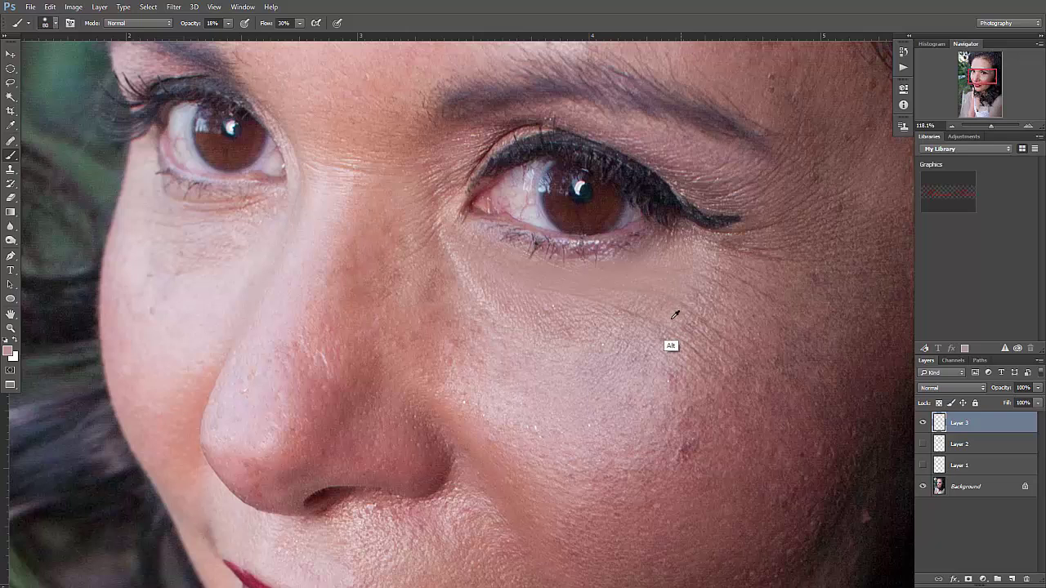
{"action": "left_click", "coordinate": [675, 314], "text": "alt"}
{"action": "left_click", "coordinate": [657, 354], "text": "alt"}
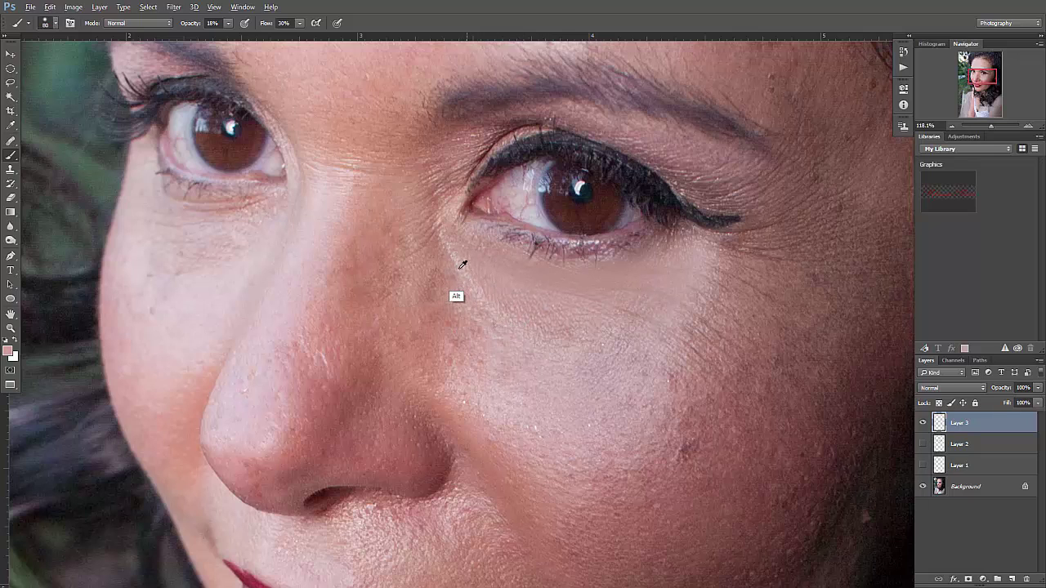
{"action": "left_click", "coordinate": [460, 264], "text": "alt"}
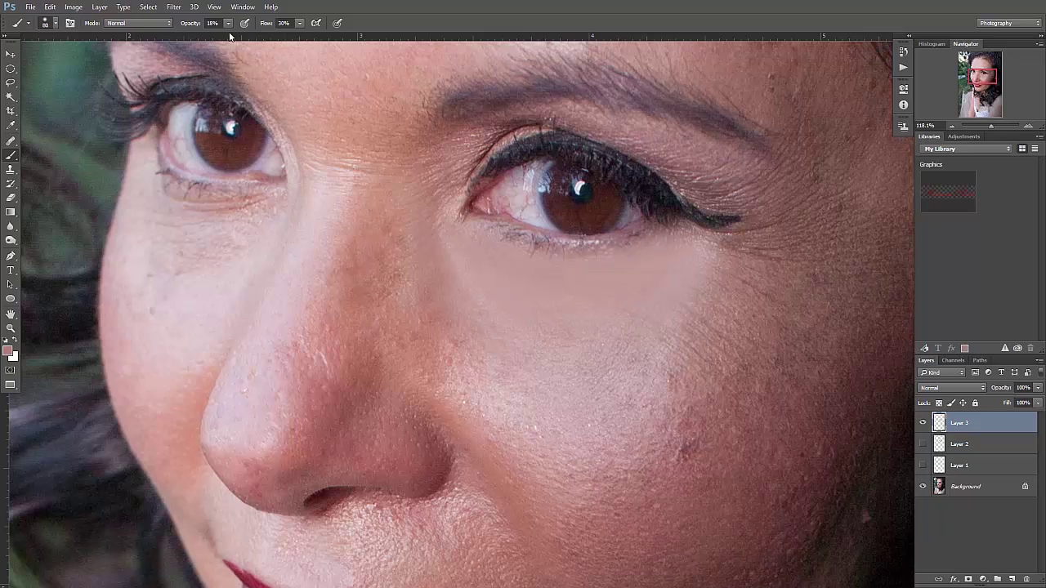
- Apply the Add Noise filter to the painted Layer 3 with a 1.5% amount and Gaussian distribution
{"action": "left_click", "coordinate": [183, 8]}
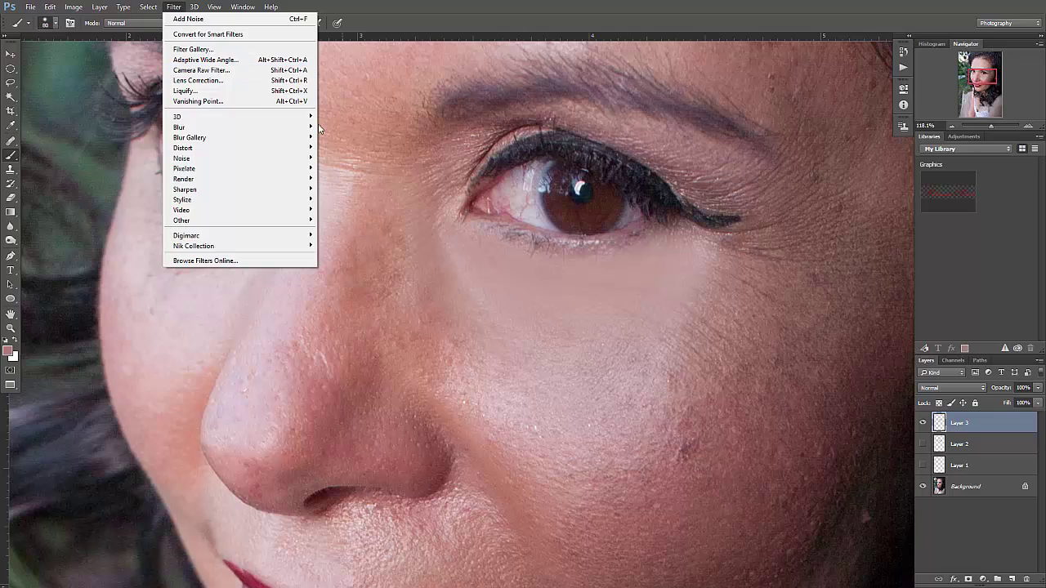
{"action": "mouse_move", "coordinate": [296, 162]}
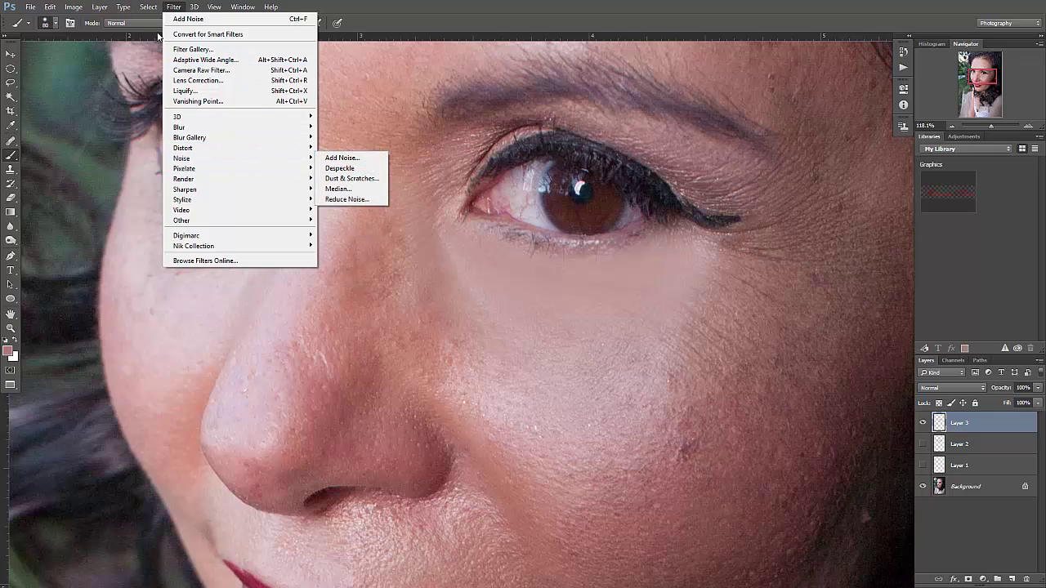
{"action": "left_click", "coordinate": [358, 161]}
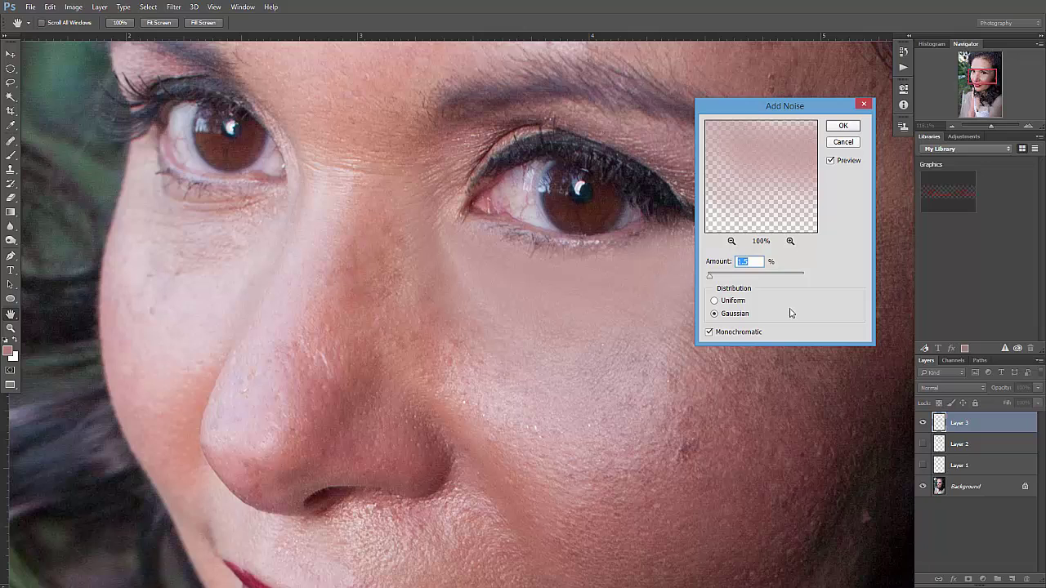
{"action": "left_click", "coordinate": [709, 334]}
{"action": "left_click", "coordinate": [843, 128]}
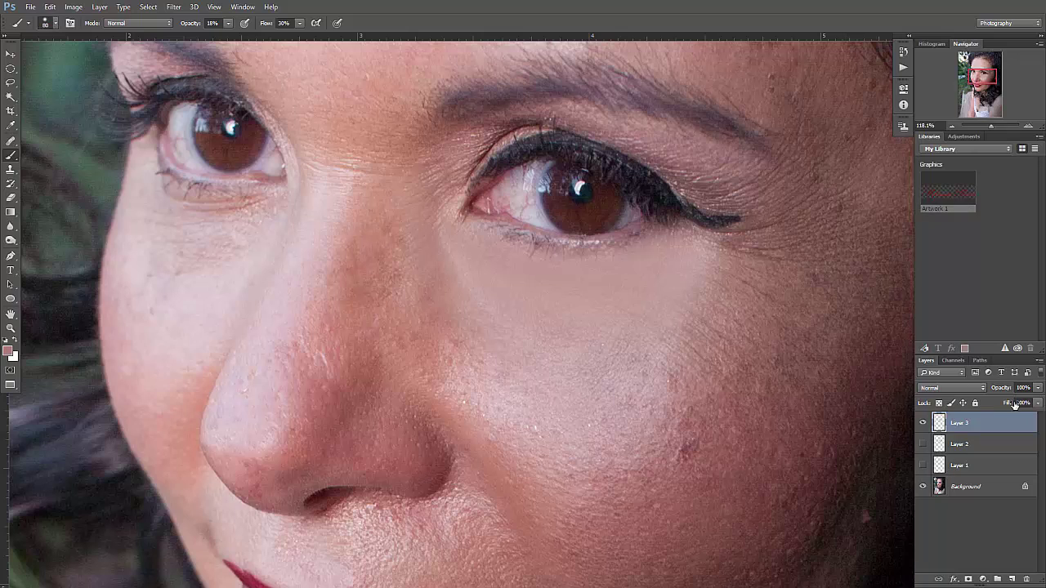
- Lower the opacity of Layer 3 to about 35% to blend the painted skin, and deselect the layer
{"action": "left_click", "coordinate": [1038, 389]}
{"action": "left_click_drag", "start_coordinate": [1041, 402], "coordinate": [990, 404]}
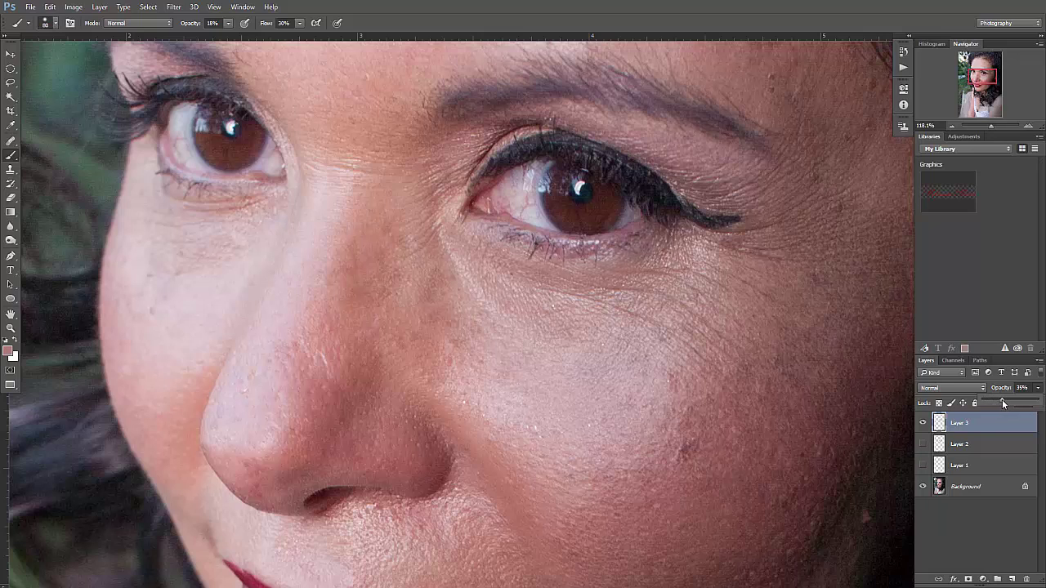
{"action": "left_click", "coordinate": [988, 511]}
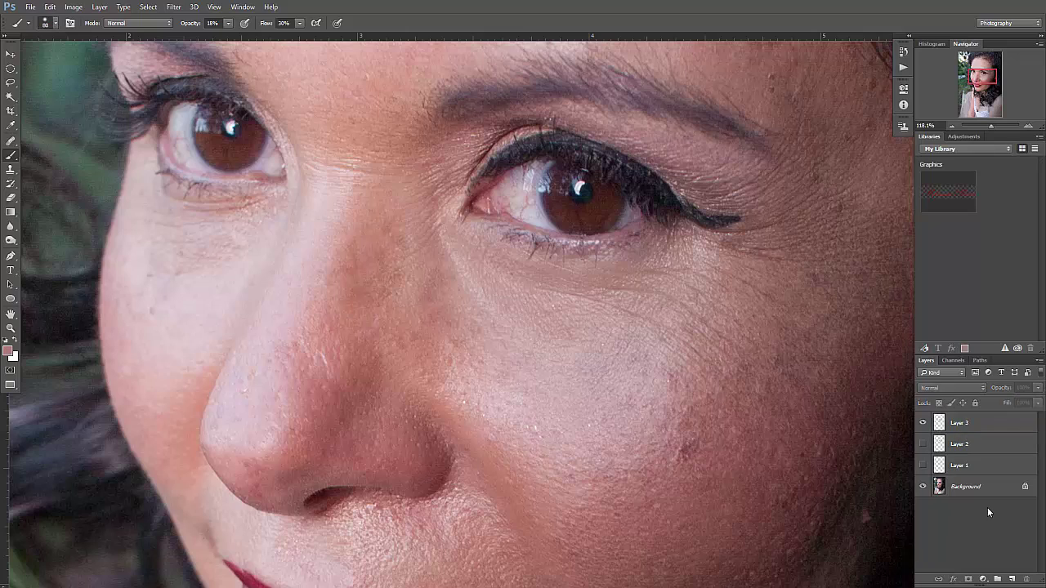
- Compare the whole face with and without the retouching by toggling the retouch layers' visibility, ending with Layer 3 selected and shown
{"action": "key", "text": "z"}
{"action": "left_click_drag", "start_coordinate": [696, 270], "coordinate": [649, 289]}
{"action": "left_click_drag", "start_coordinate": [725, 310], "coordinate": [681, 319]}
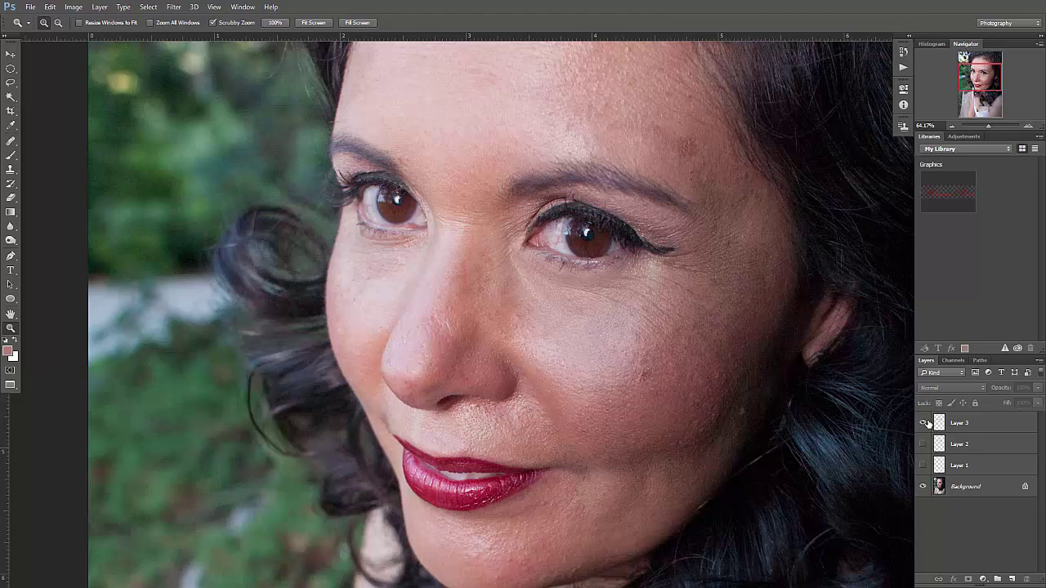
{"action": "left_click", "coordinate": [924, 423]}
{"action": "left_click", "coordinate": [925, 444]}
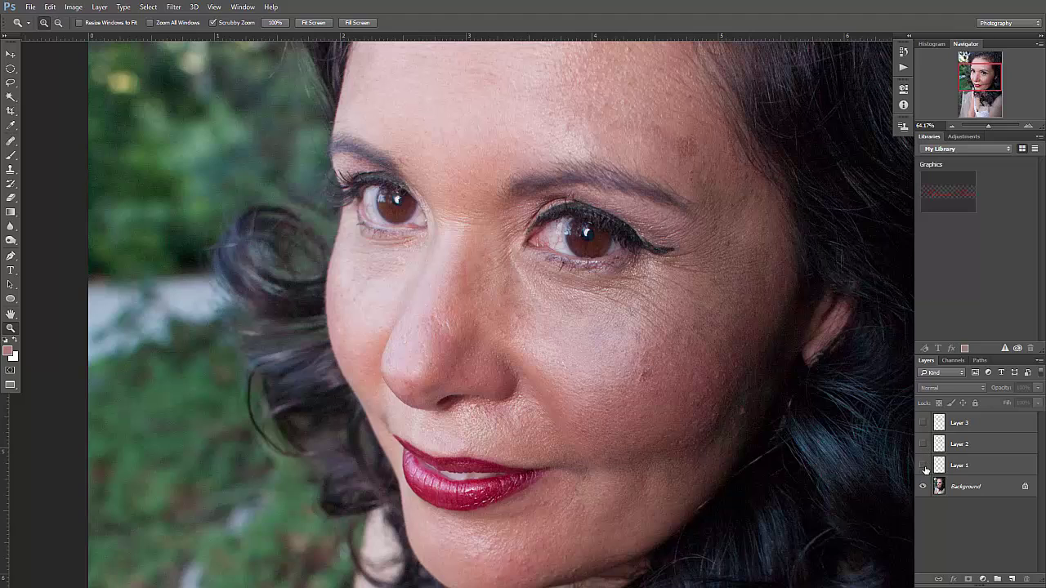
{"action": "left_click", "coordinate": [925, 465]}
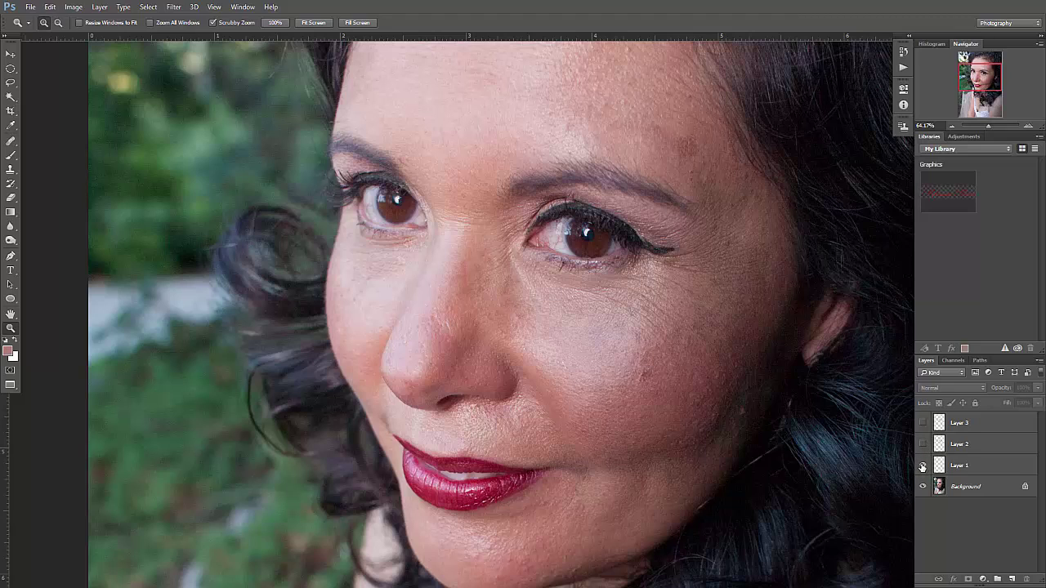
{"action": "left_click", "coordinate": [925, 465]}
{"action": "left_click", "coordinate": [975, 427]}
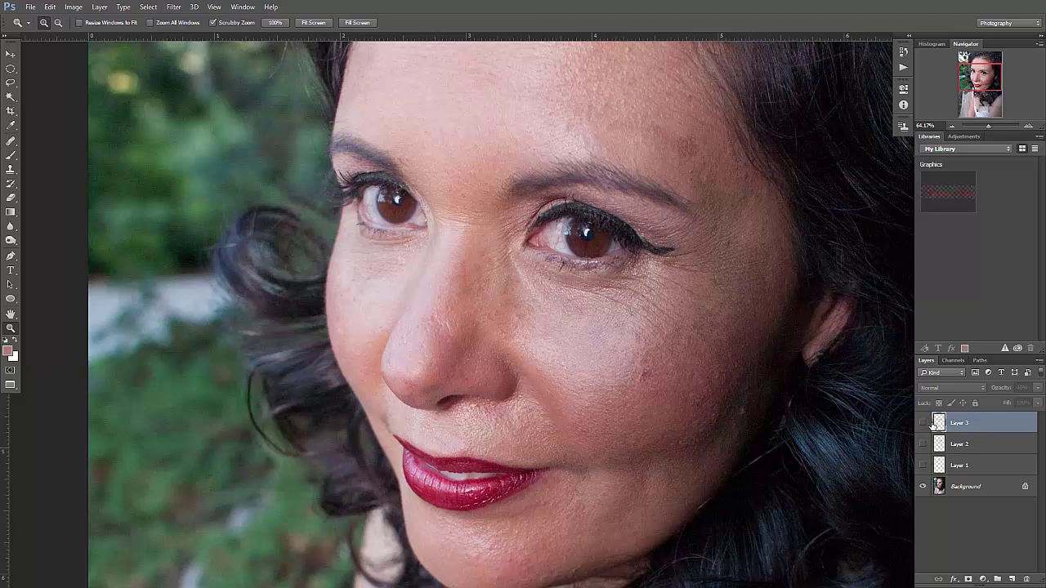
{"action": "left_click", "coordinate": [923, 422]}
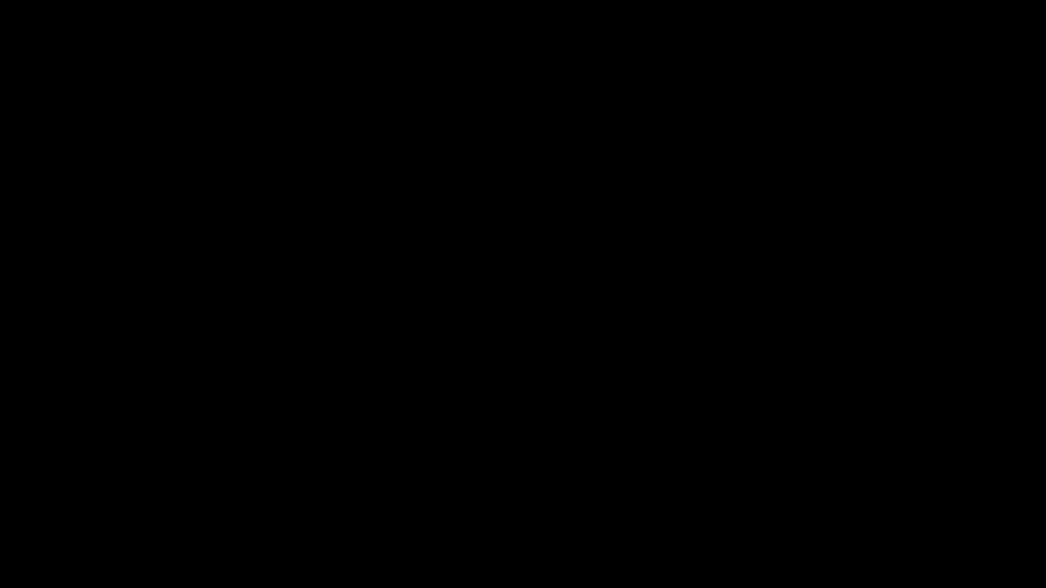